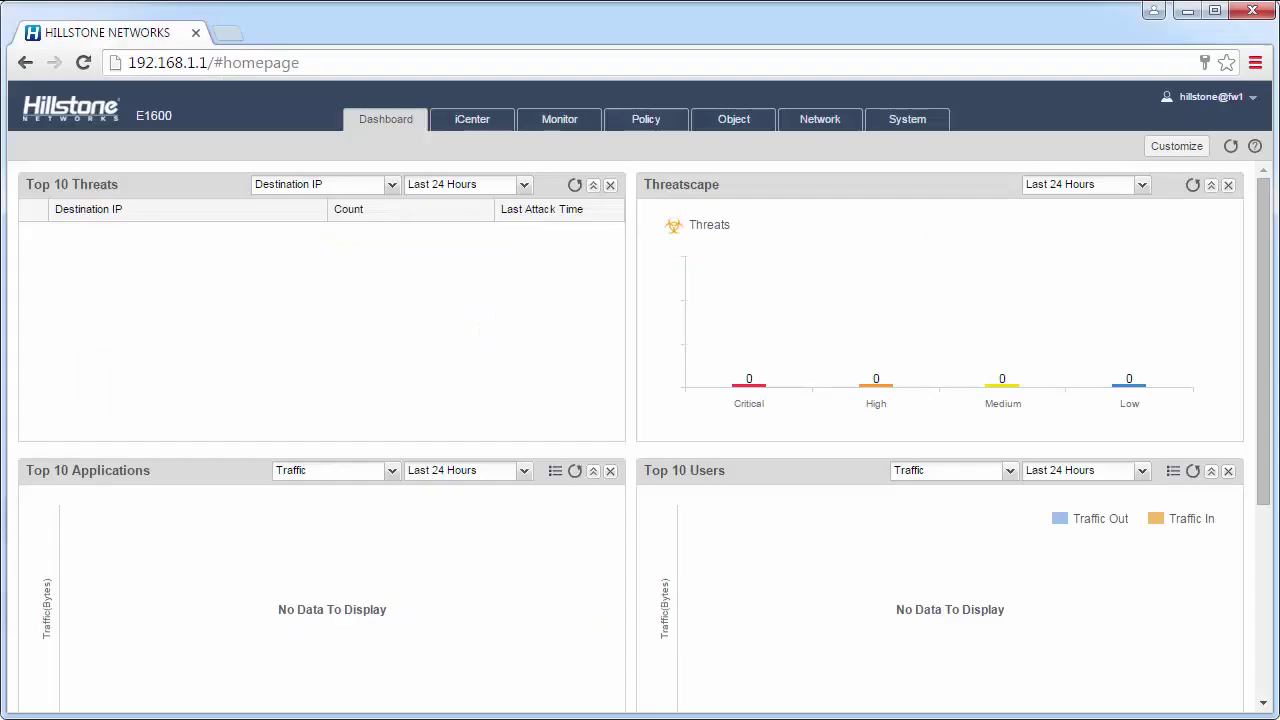
- Start a new address book entry named LAN1
left_click(708, 124)
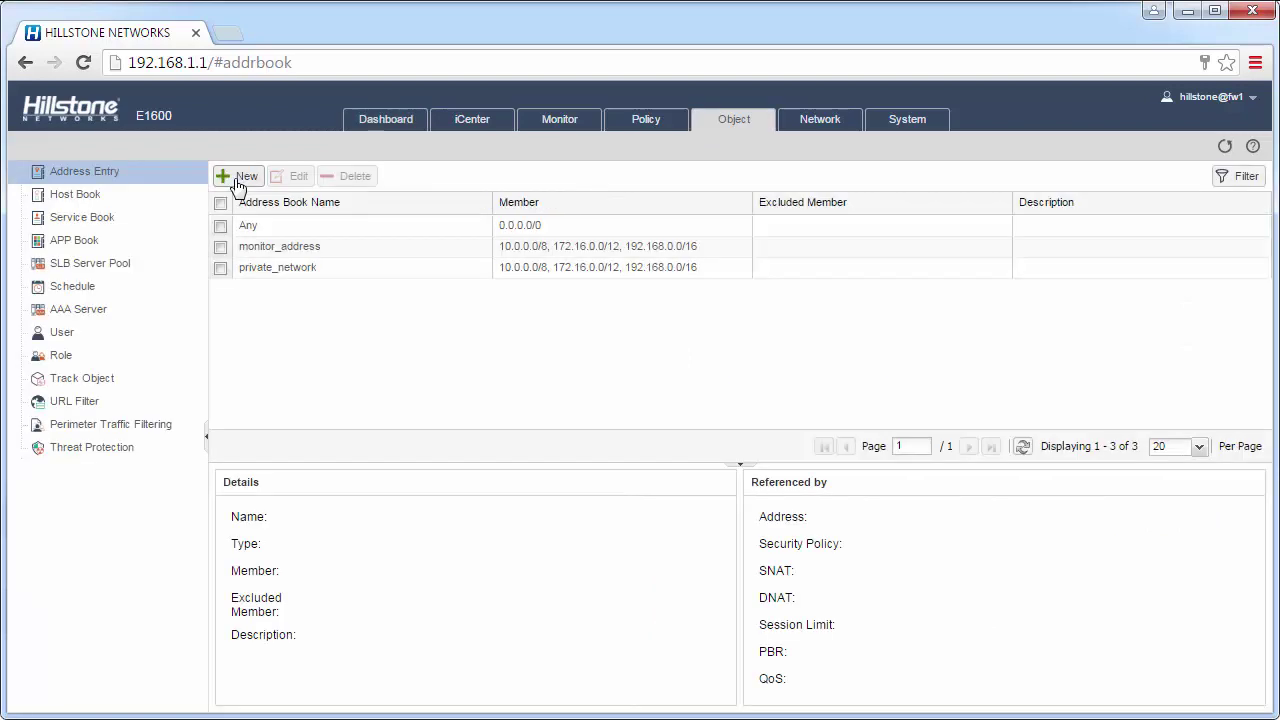
left_click(238, 180)
left_click(415, 208)
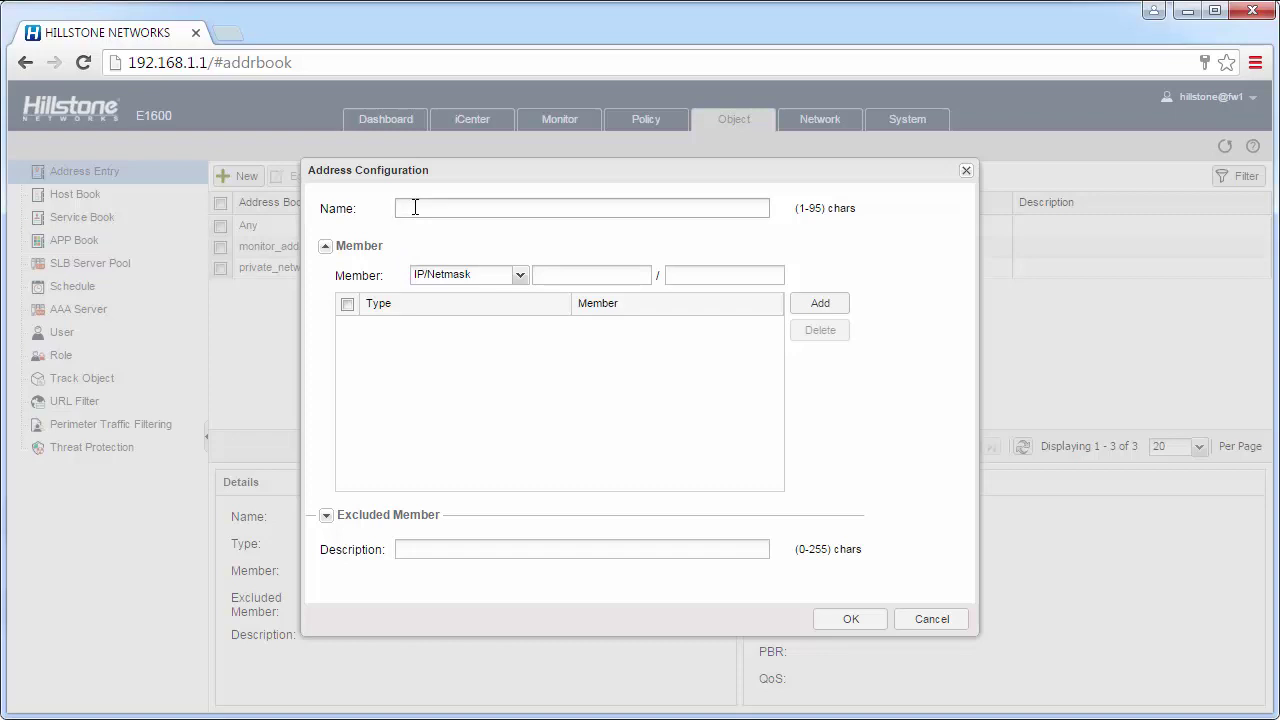
type("LAN1")
- Add member 192.168.1.0/24 to LAN1 and save the entry
left_click(548, 270)
type("192.168.1.0")
key("Tab")
type("24")
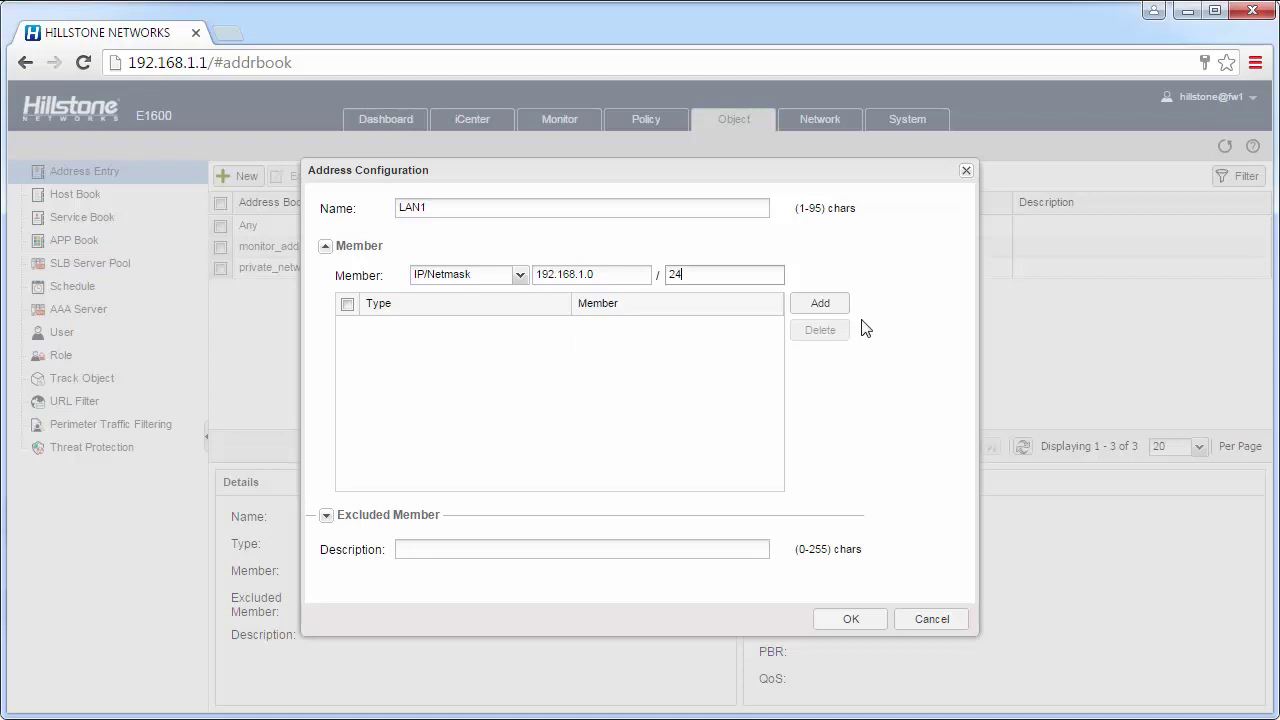
left_click(820, 305)
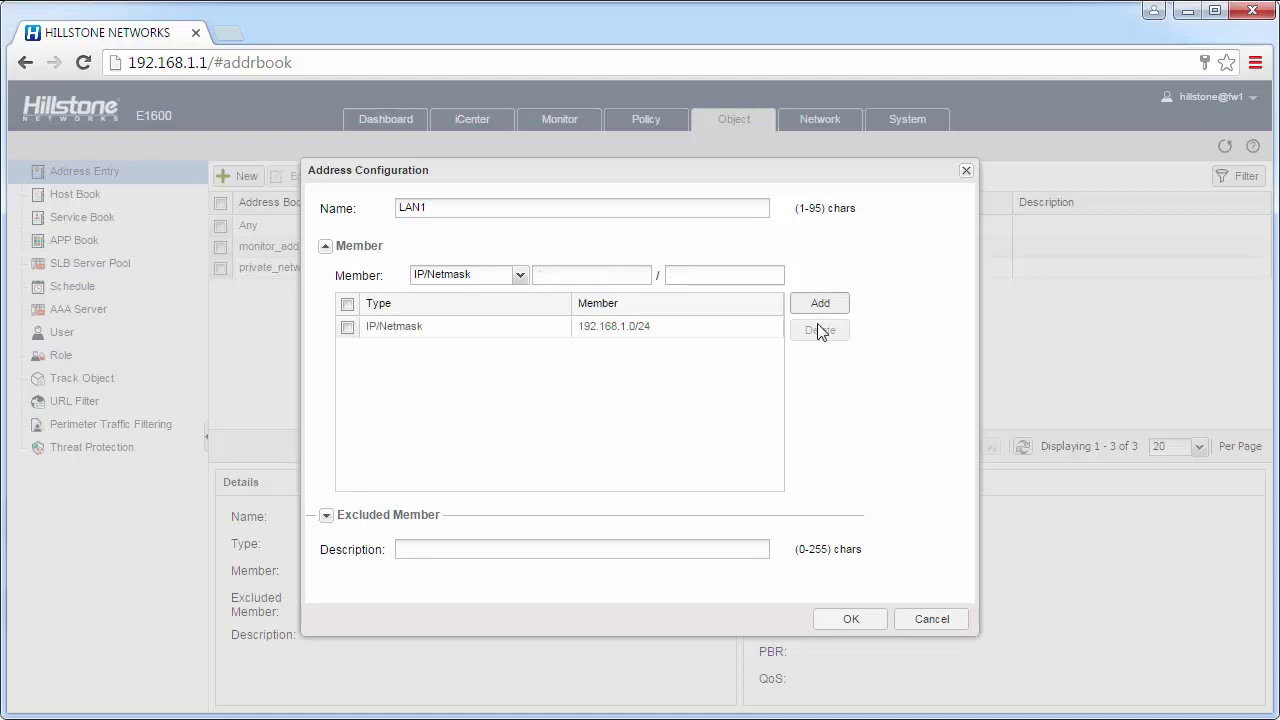
left_click(846, 617)
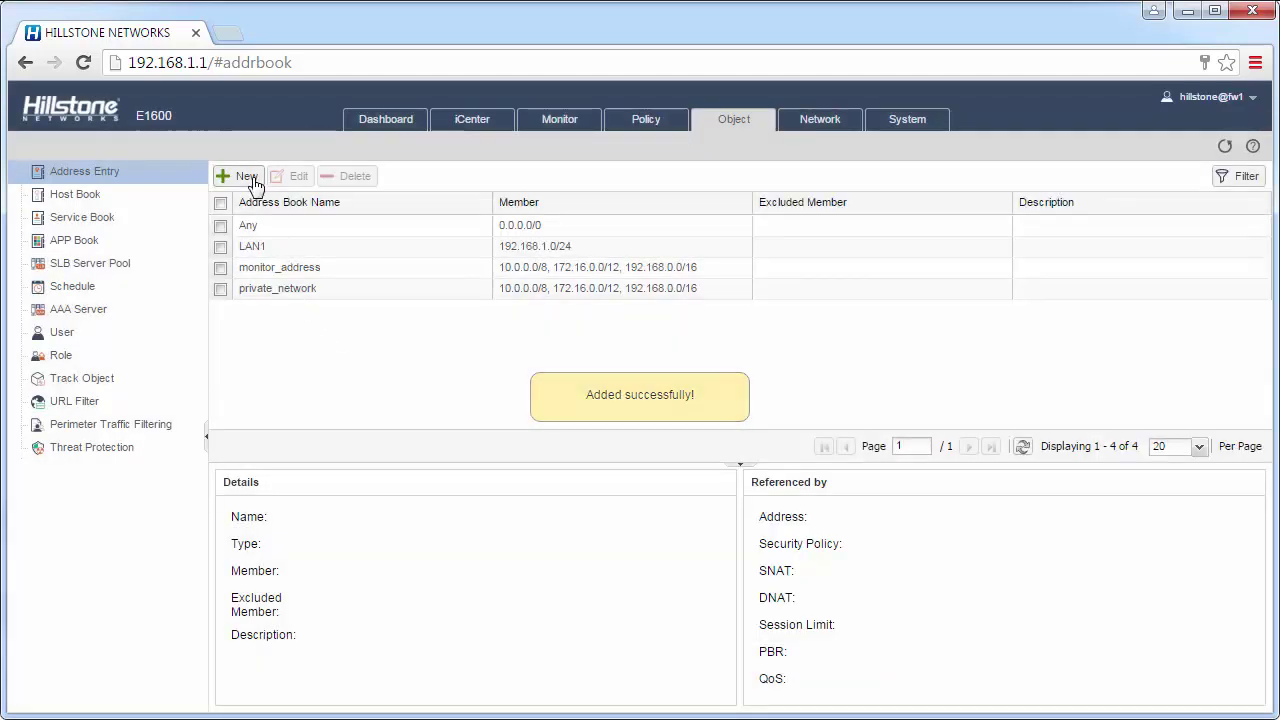
- Create a new address entry named 'Public IP' with member 202.76.98.2/32
left_click(247, 176)
left_click(424, 203)
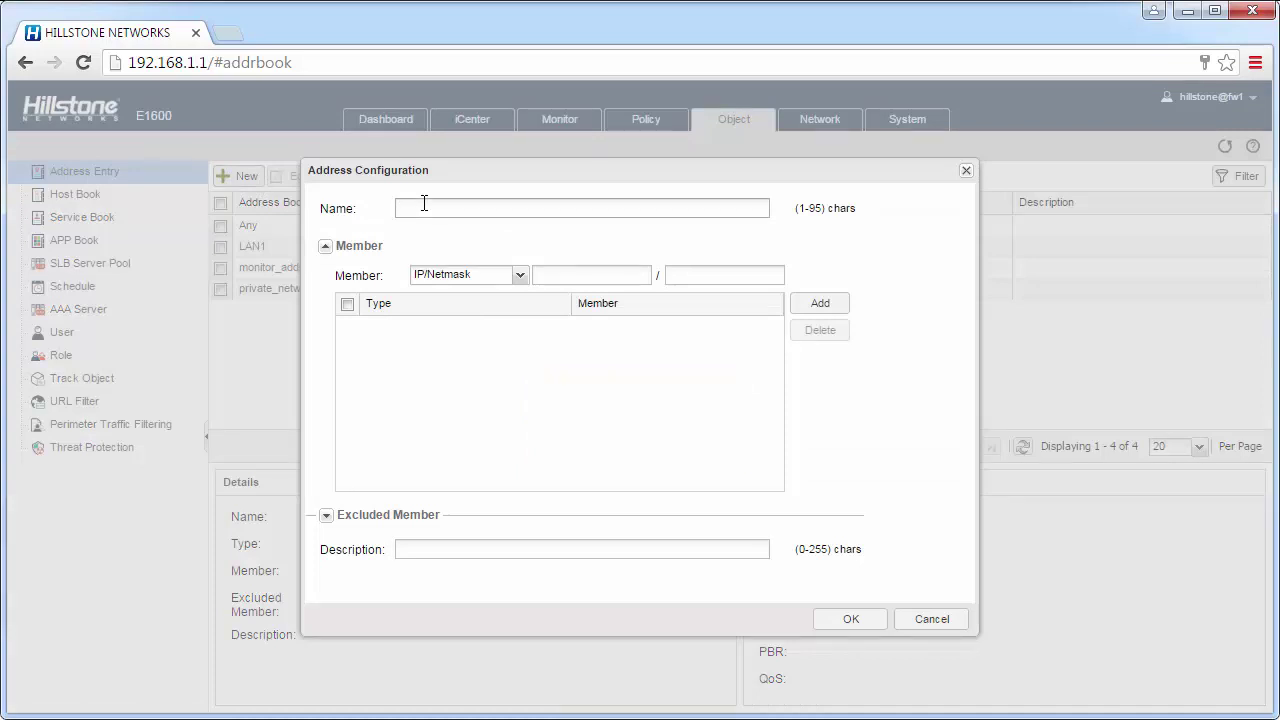
type("Public IP")
left_click(538, 278)
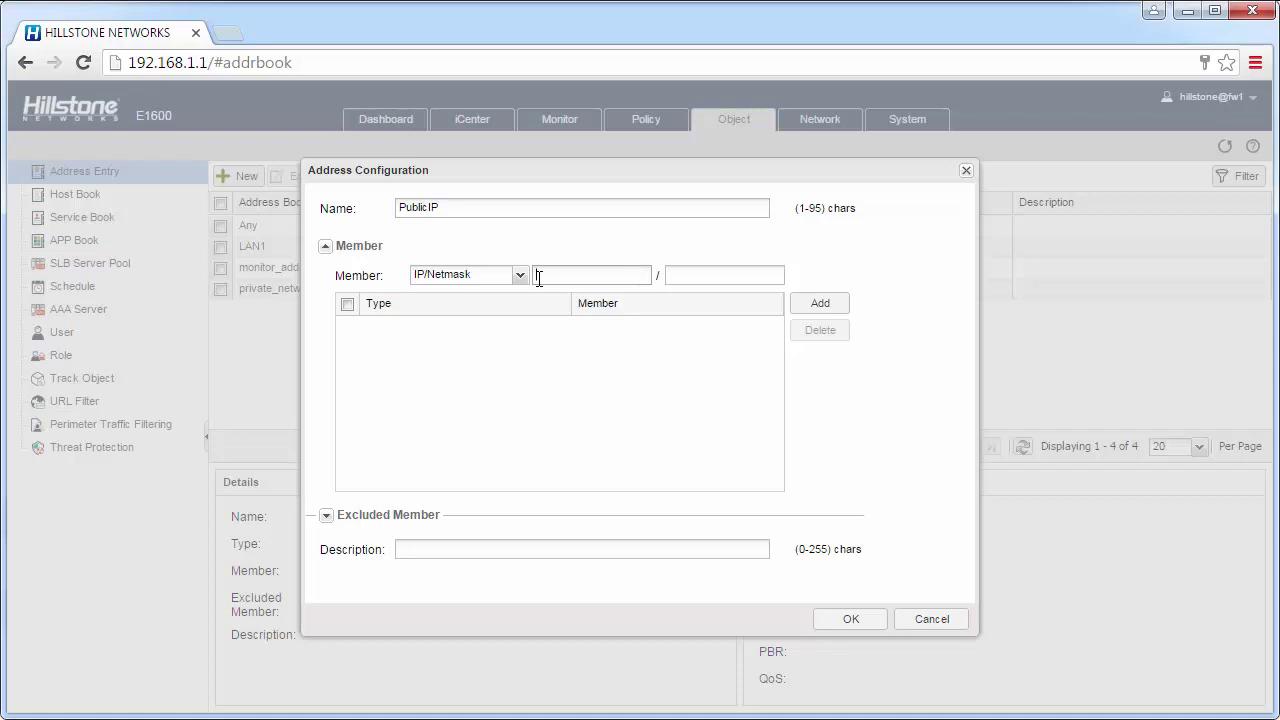
type("12")
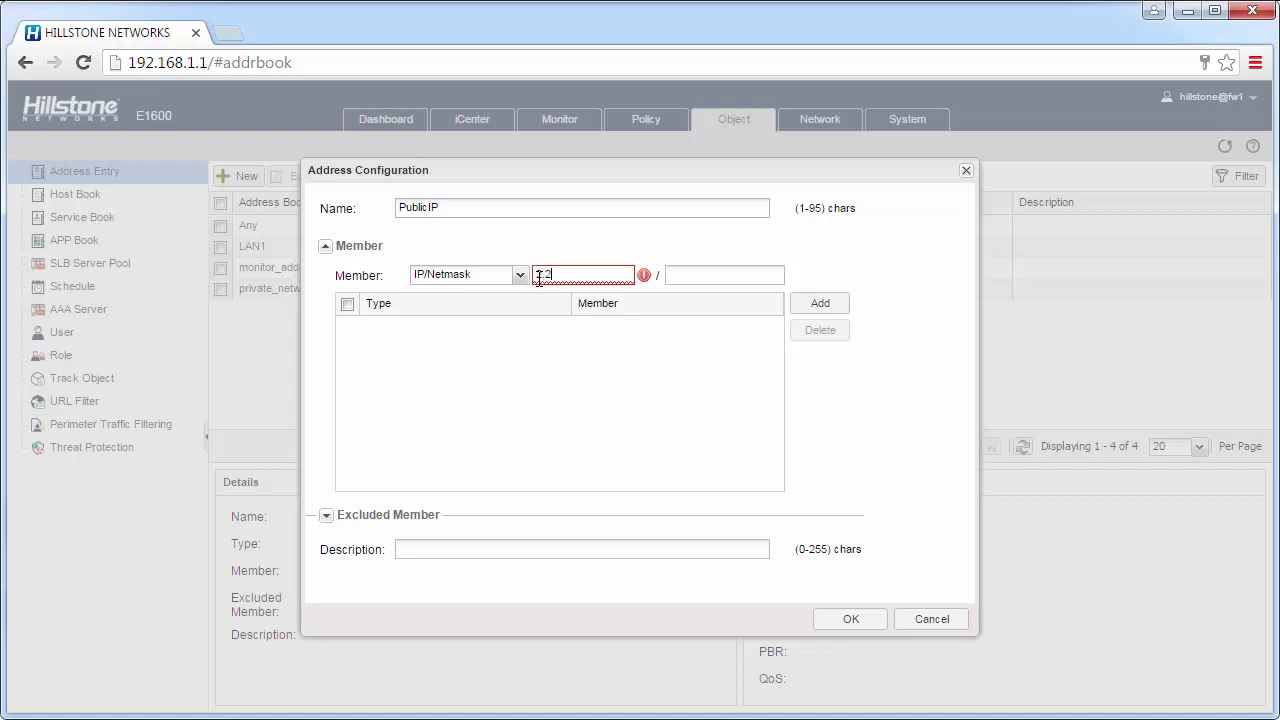
key("BackSpace")
key("BackSpace")
type("202.76.98.2")
key("Tab")
type("32")
left_click(815, 303)
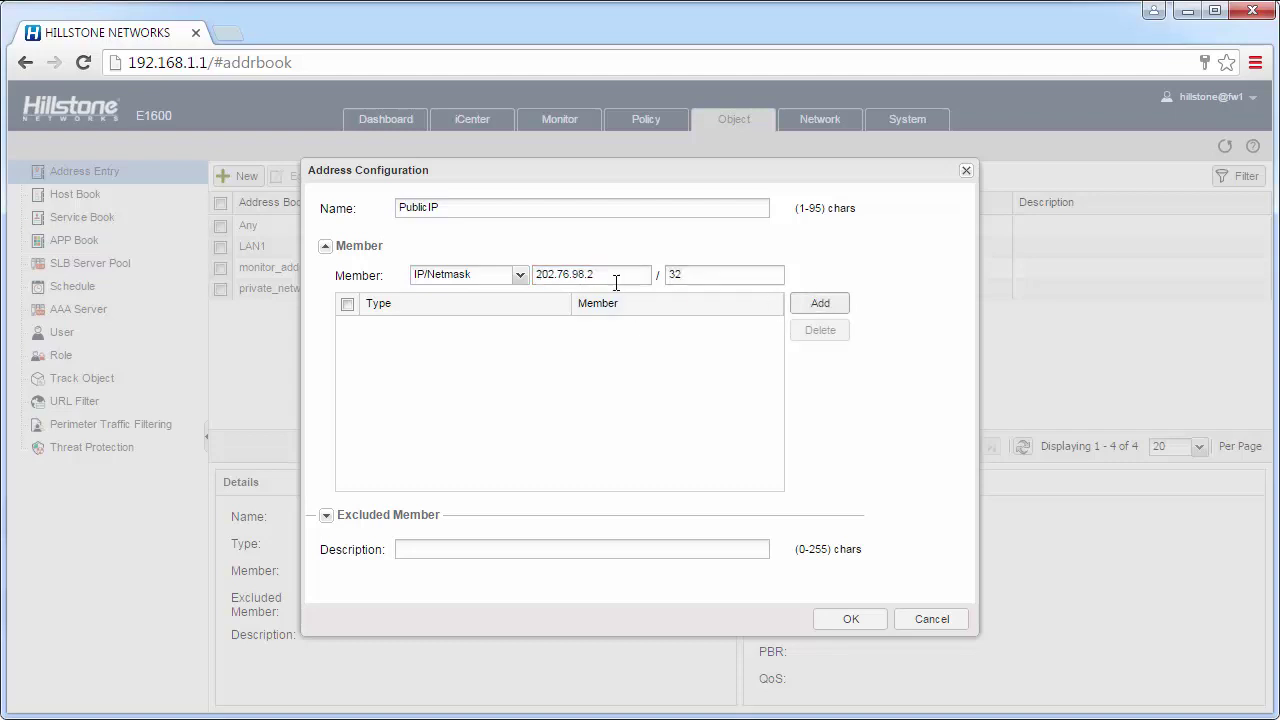
- Add 202.76.98.3/32 as a second member and save the entry
type("202.")
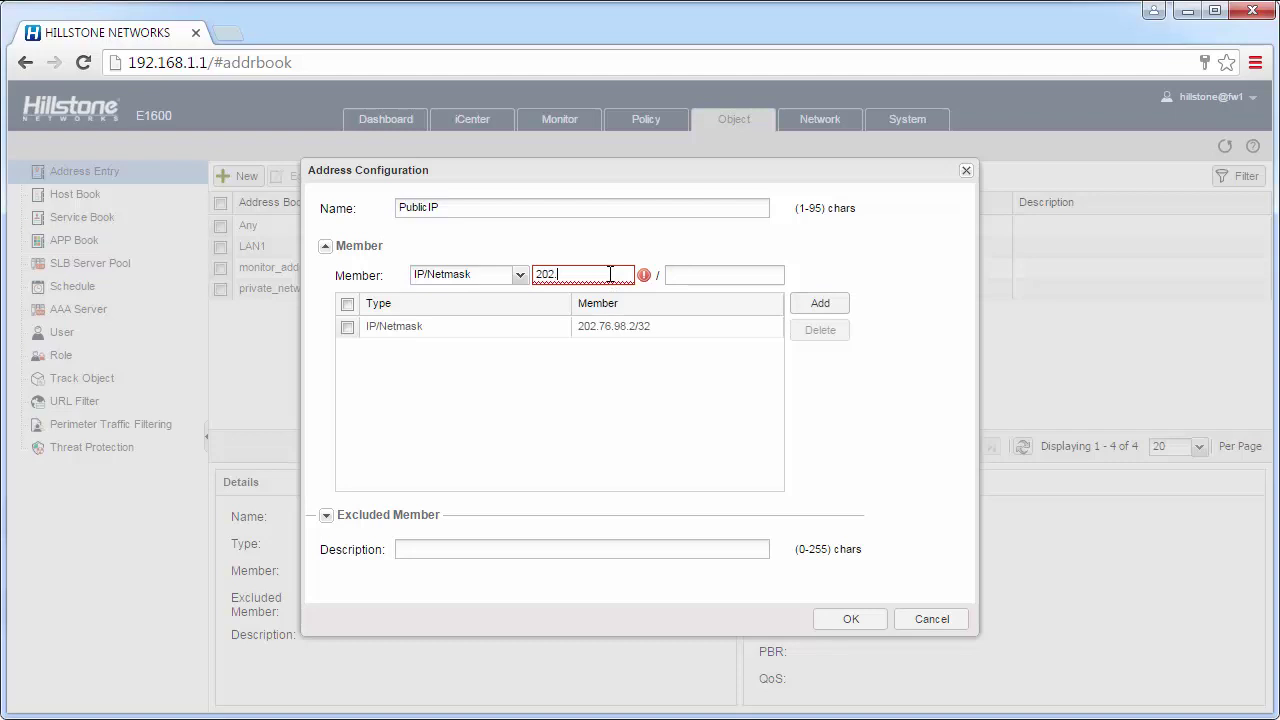
type("76.98.3")
key("Tab")
type("32")
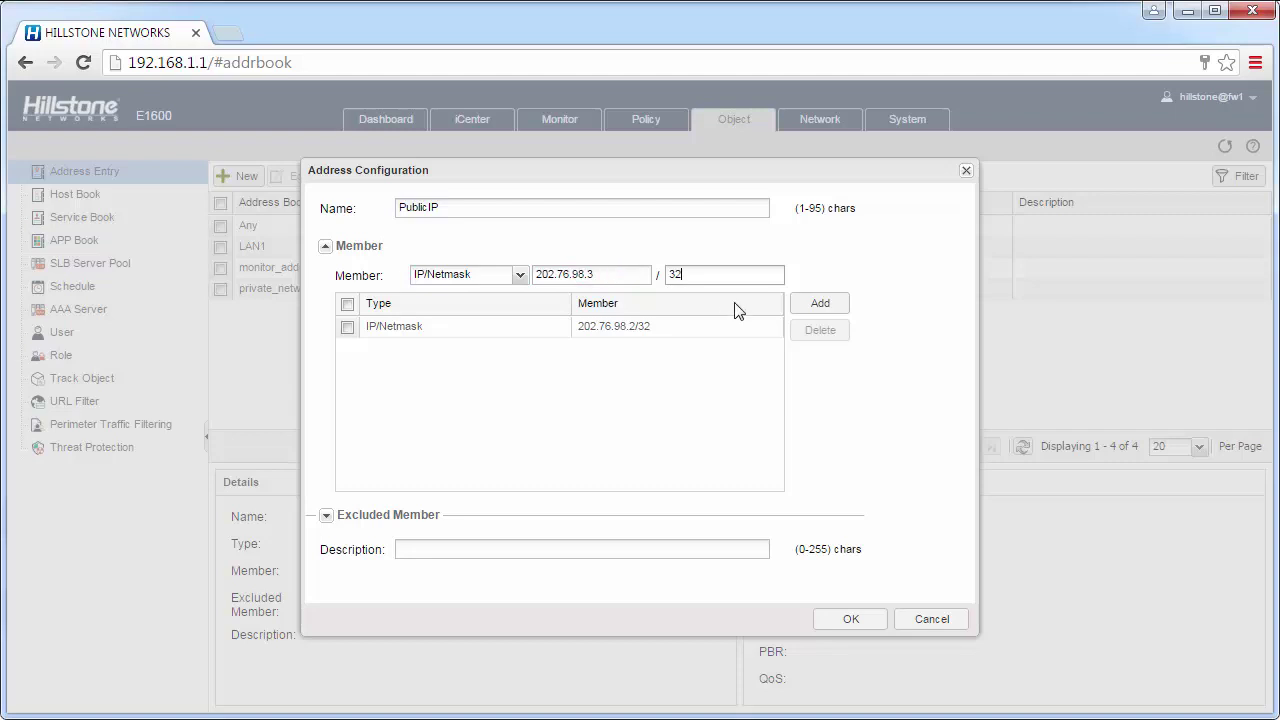
left_click(832, 308)
left_click(846, 620)
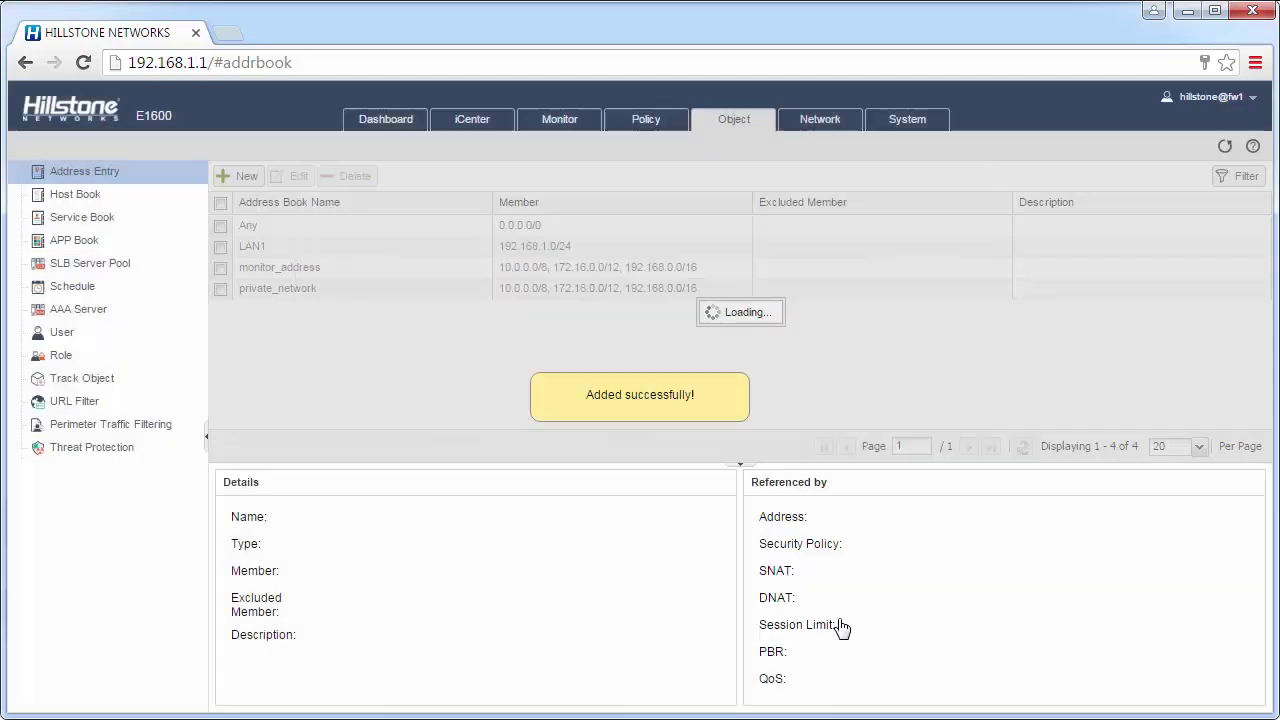
- Start a new rule from the Policy > NAT > SNAT list
left_click(648, 125)
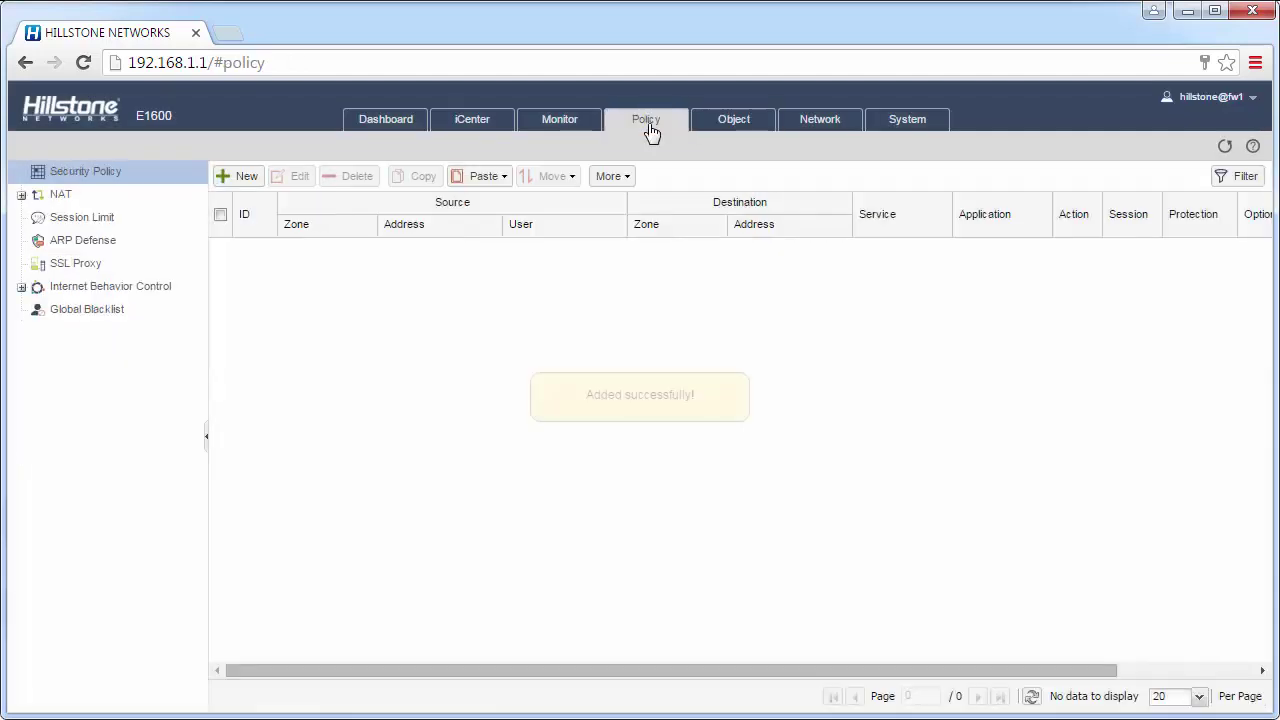
left_click(124, 198)
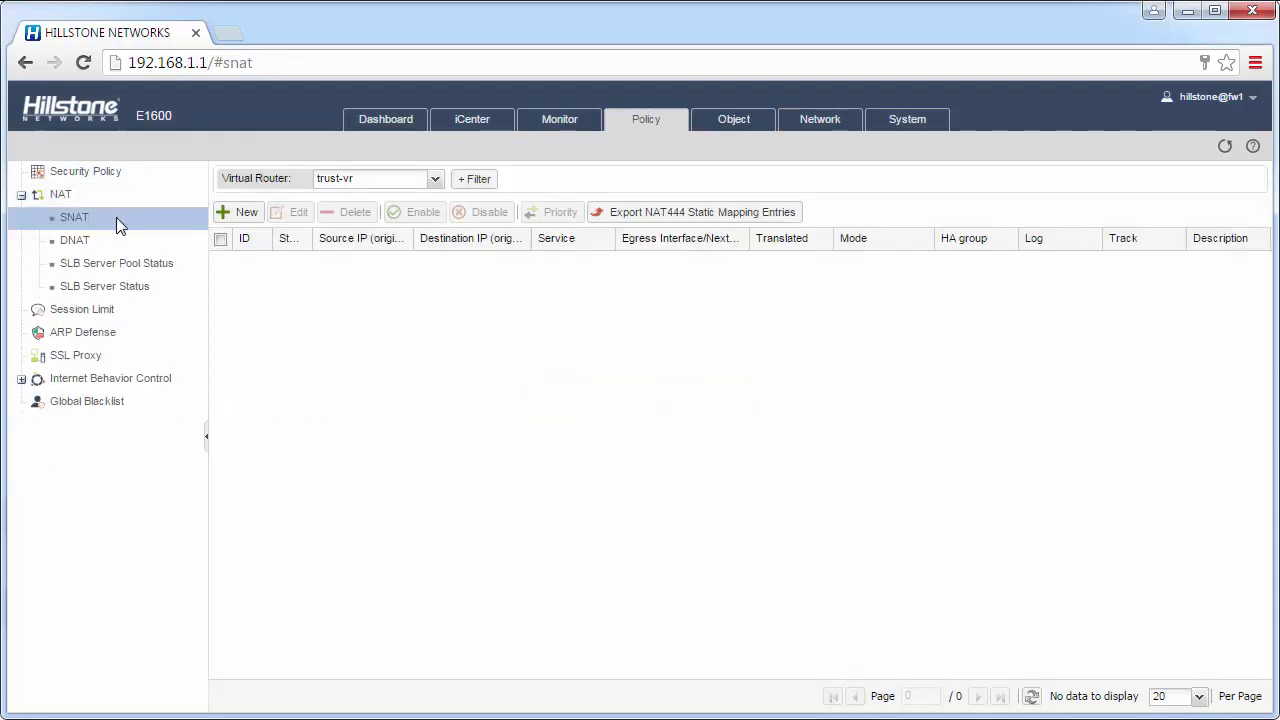
left_click(238, 214)
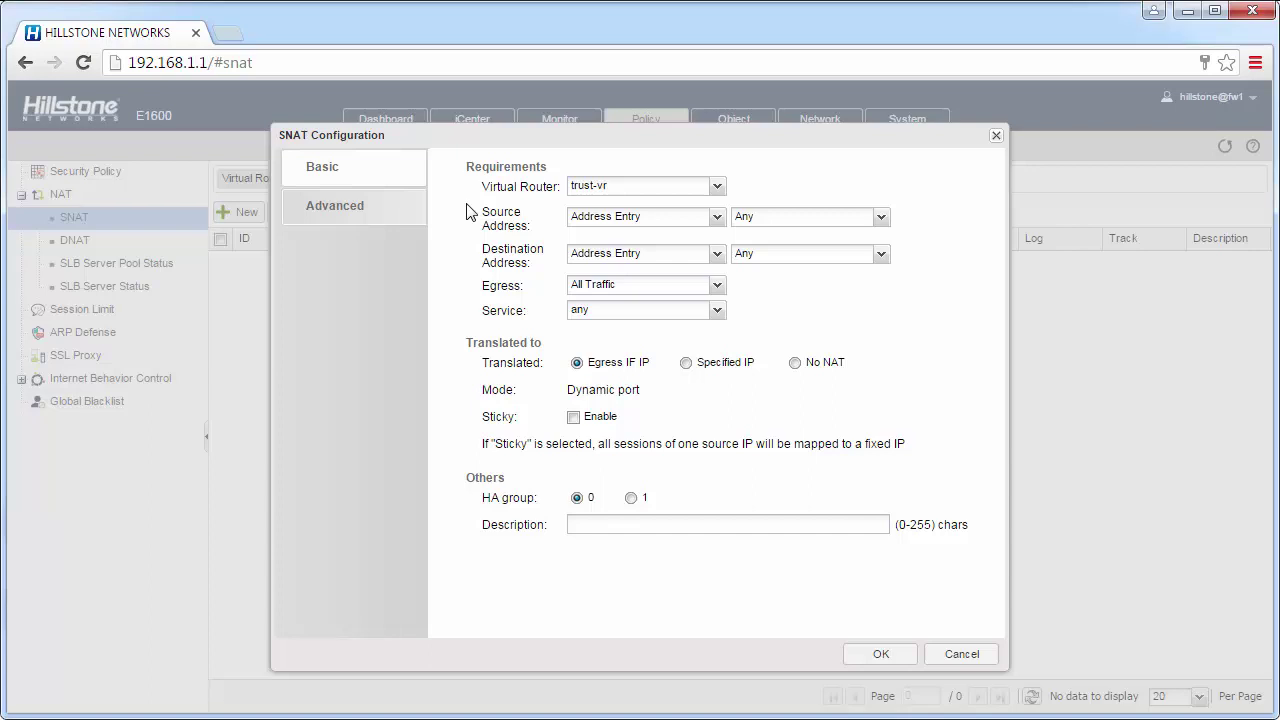
- Set the SNAT rule's source address to LAN1 and egress interface to ethernet0/8
left_click(790, 220)
left_click(787, 259)
left_click(717, 288)
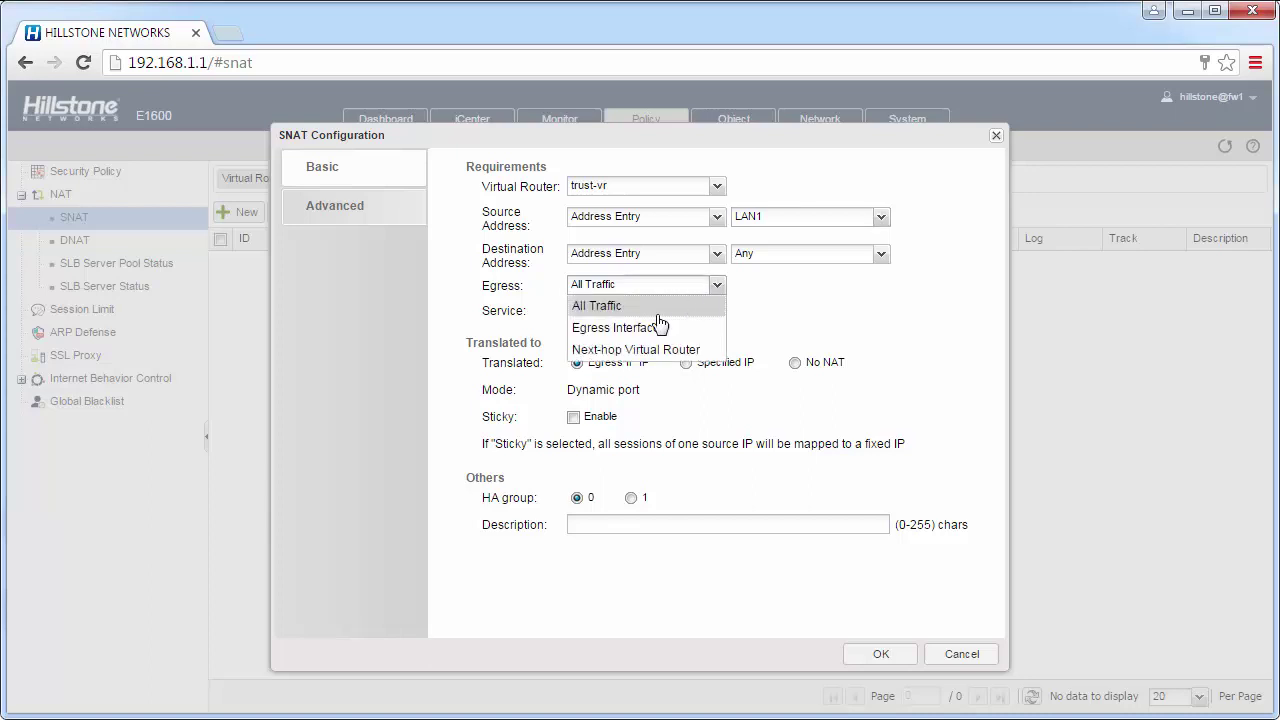
left_click(638, 330)
left_click(785, 288)
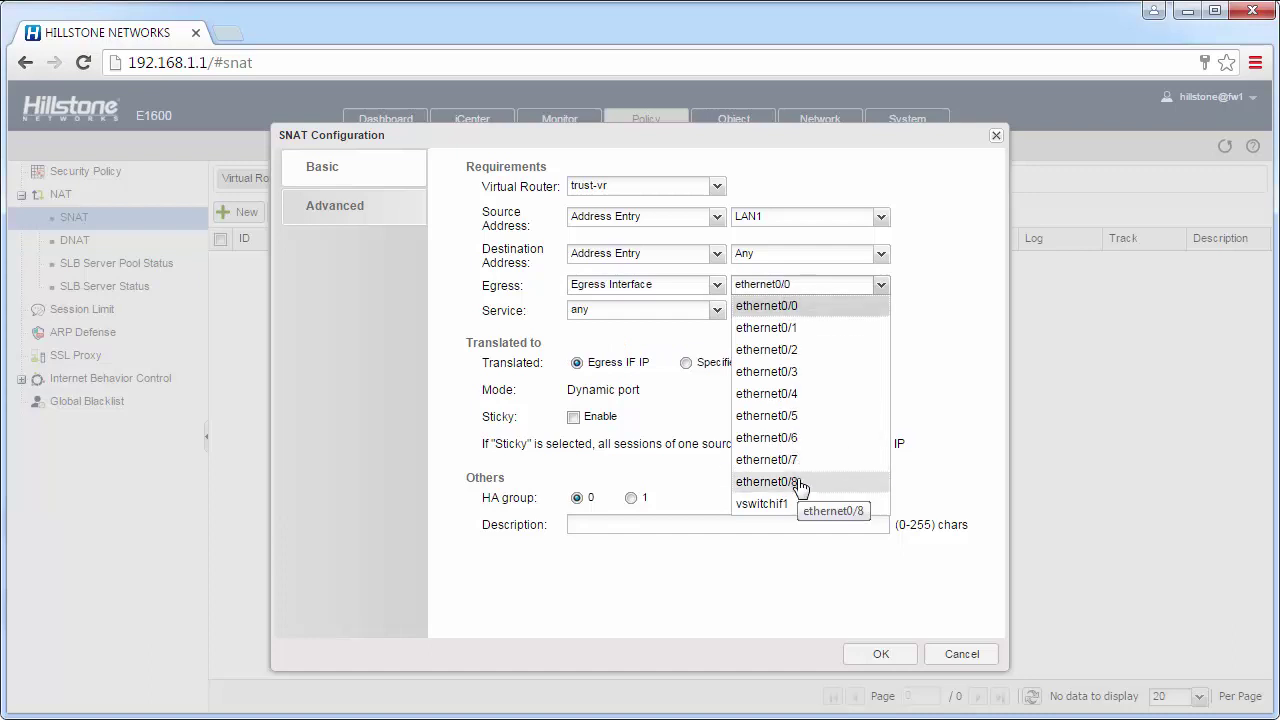
left_click(770, 482)
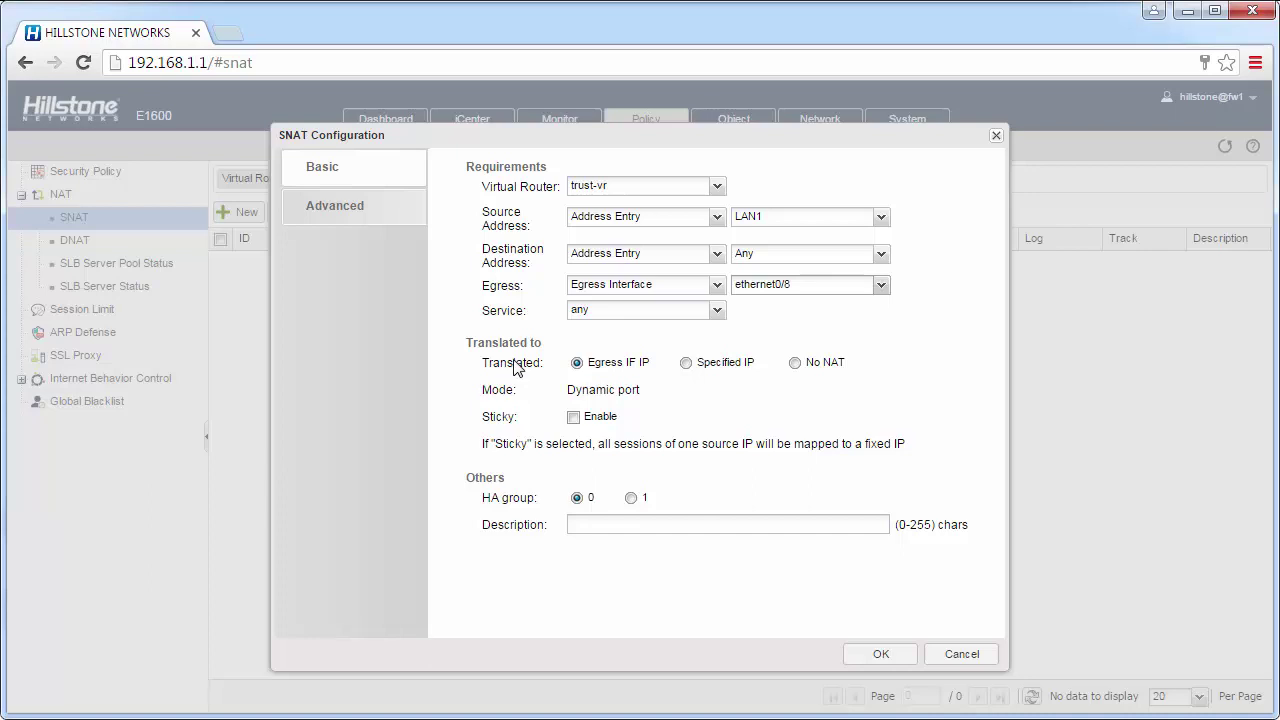
- Translate to specified address PublicIP in Dynamic port (Multi-port to One) mode and save the rule
left_click(686, 364)
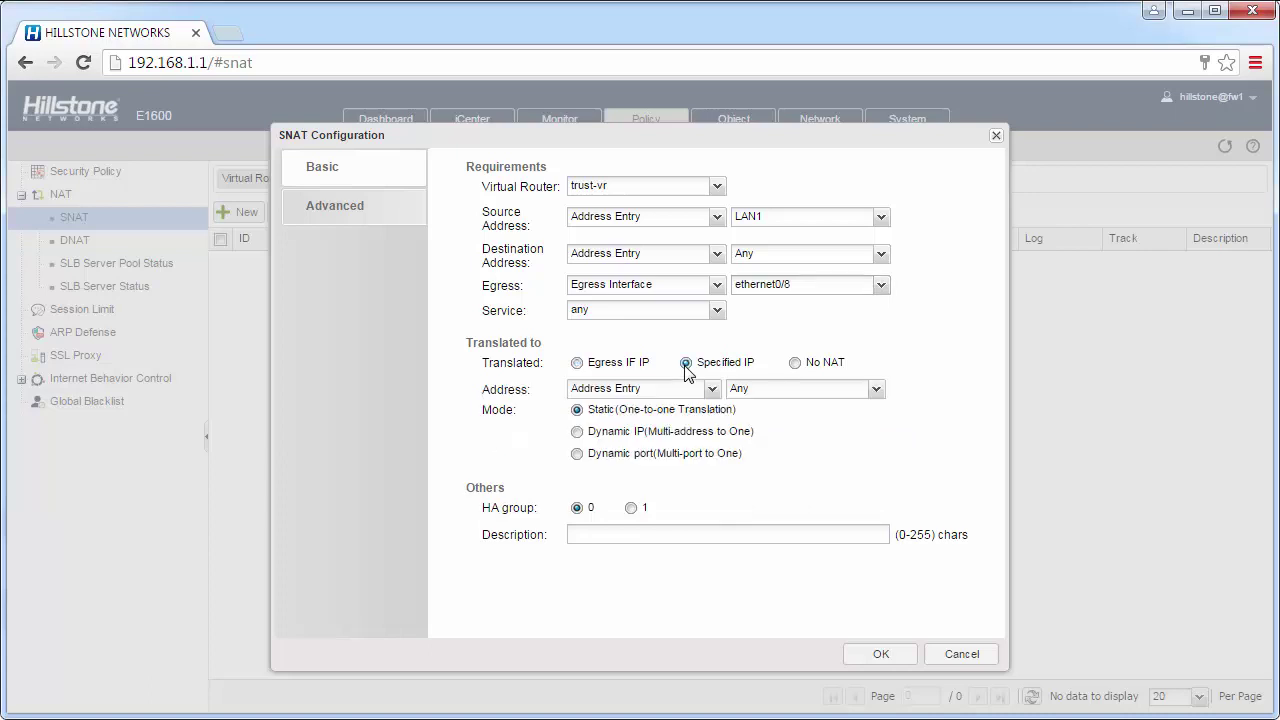
left_click(766, 392)
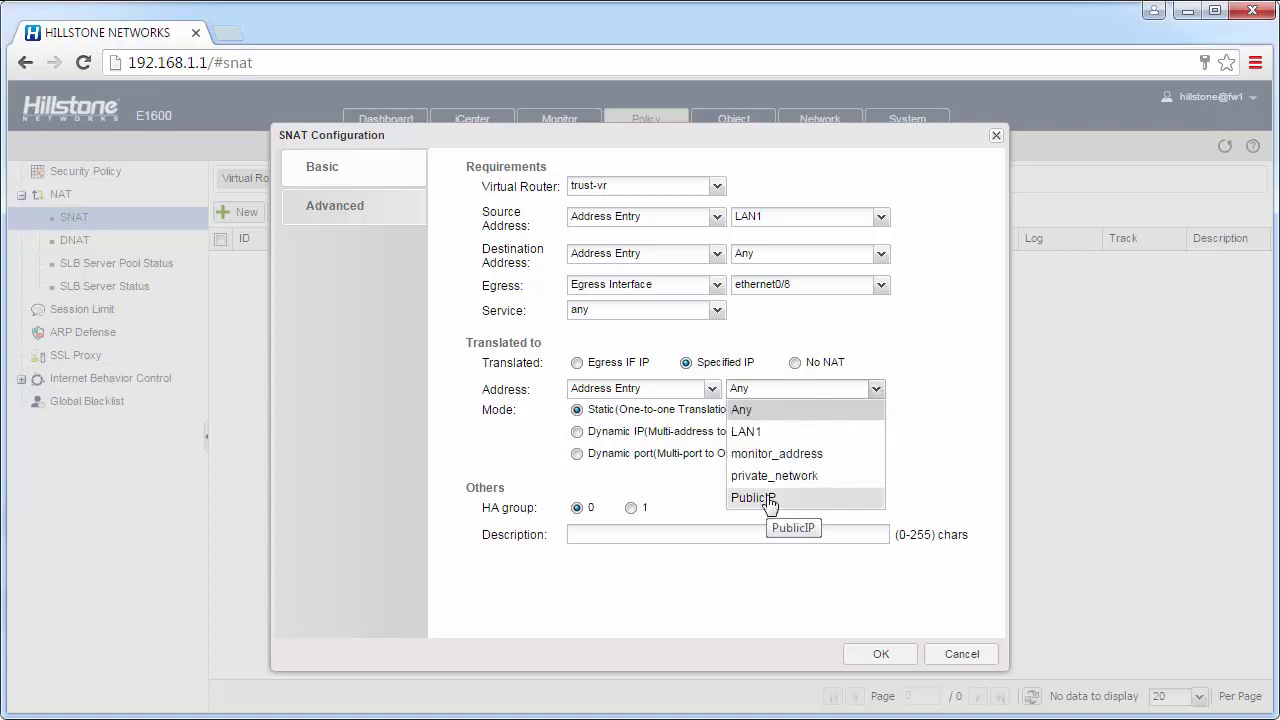
left_click(769, 500)
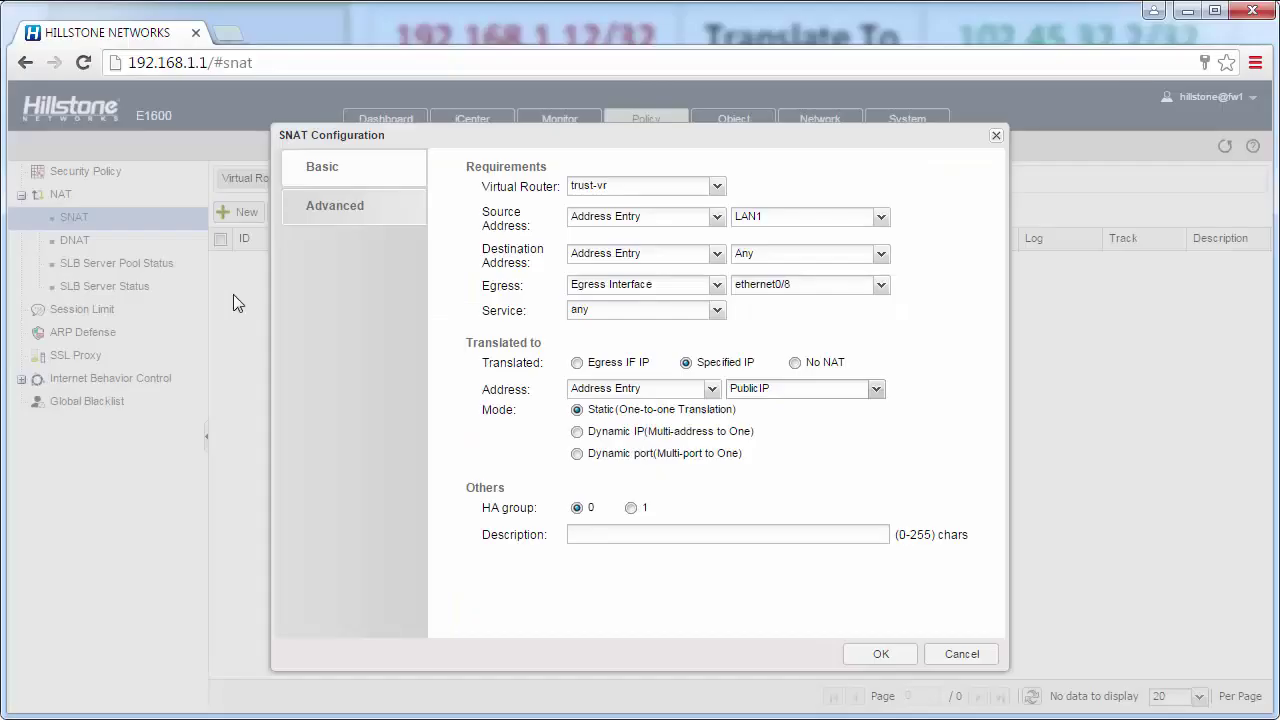
left_click(578, 456)
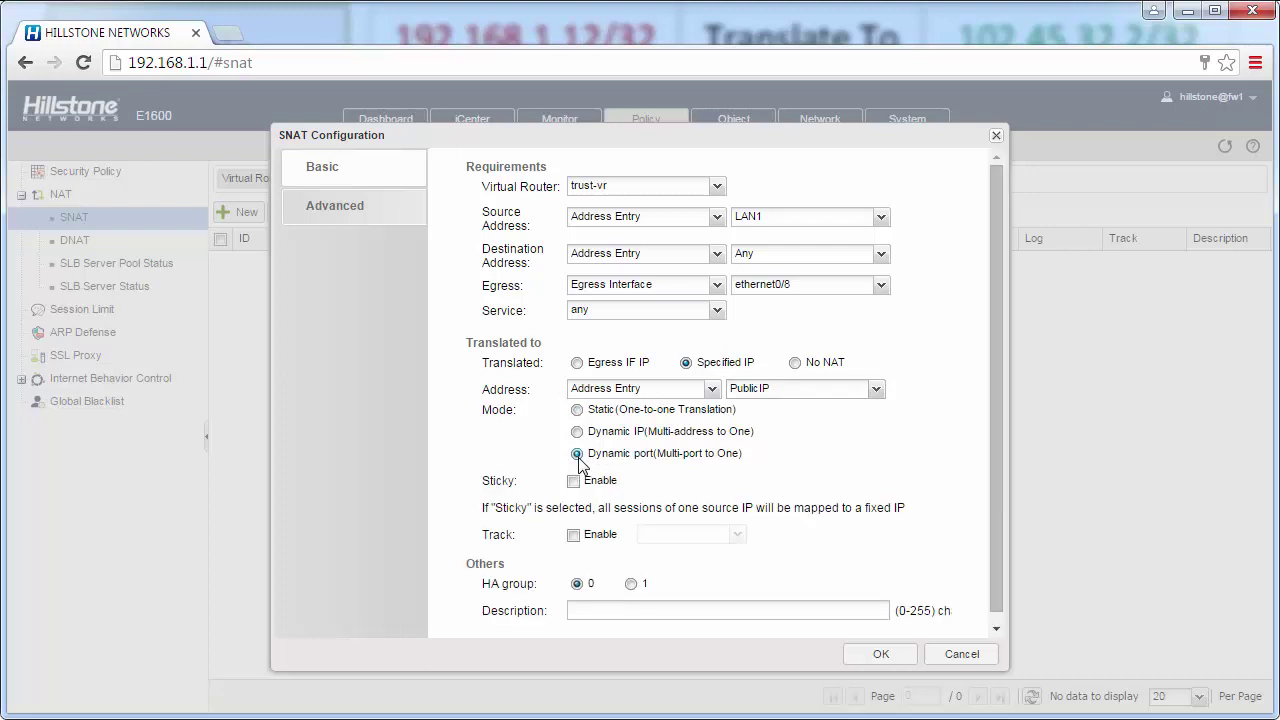
left_click(873, 655)
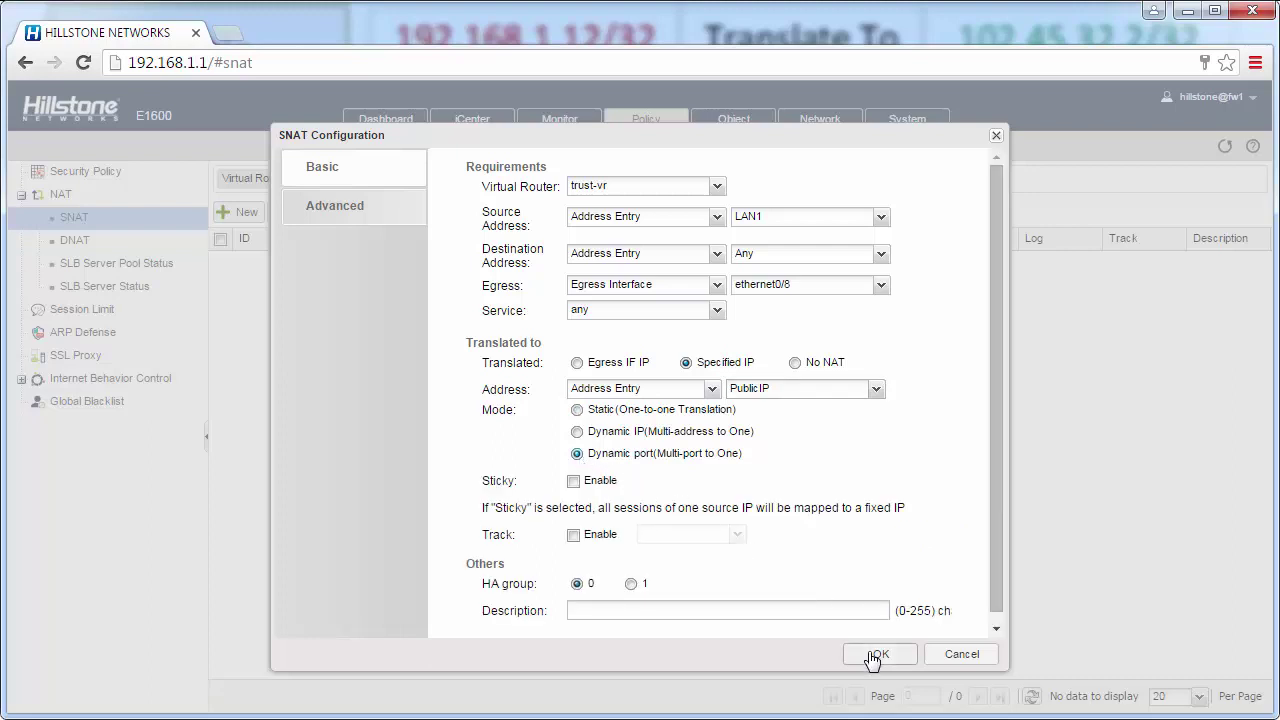